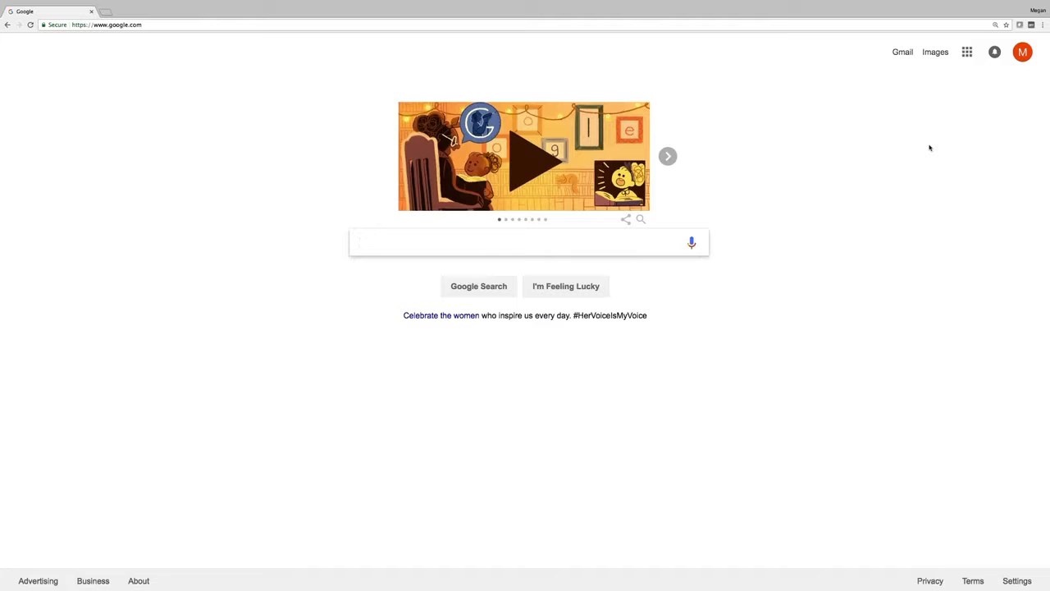
left_click(361, 25)
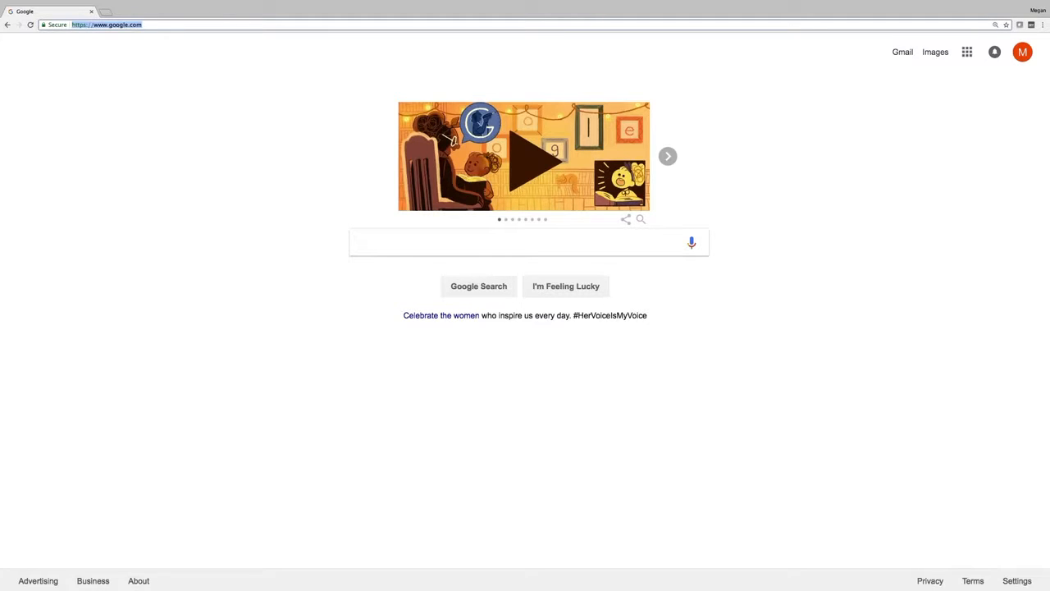
type("www")
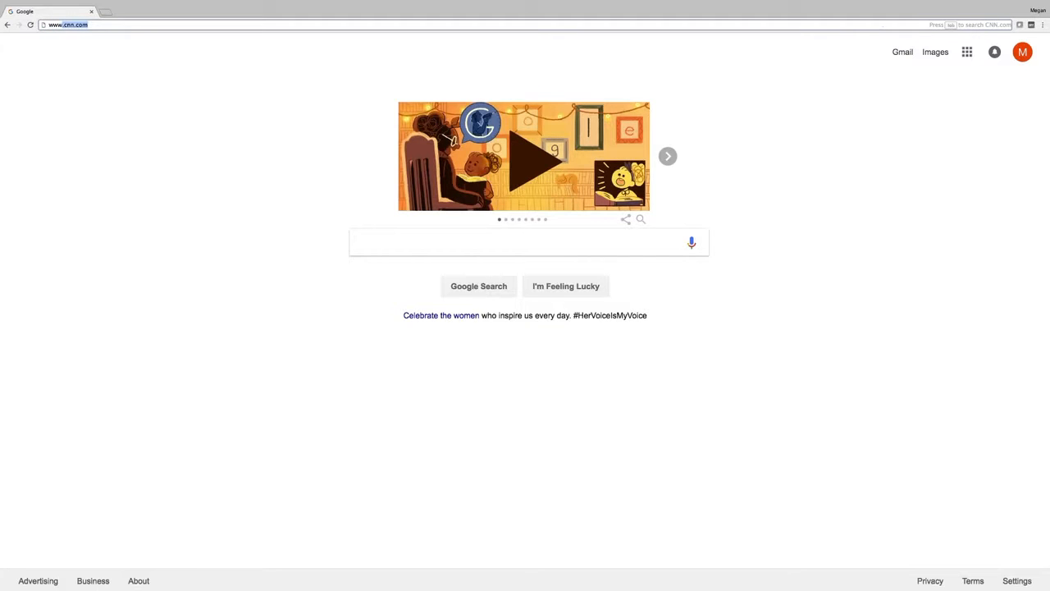
type(".geosamples.org")
key("Return")
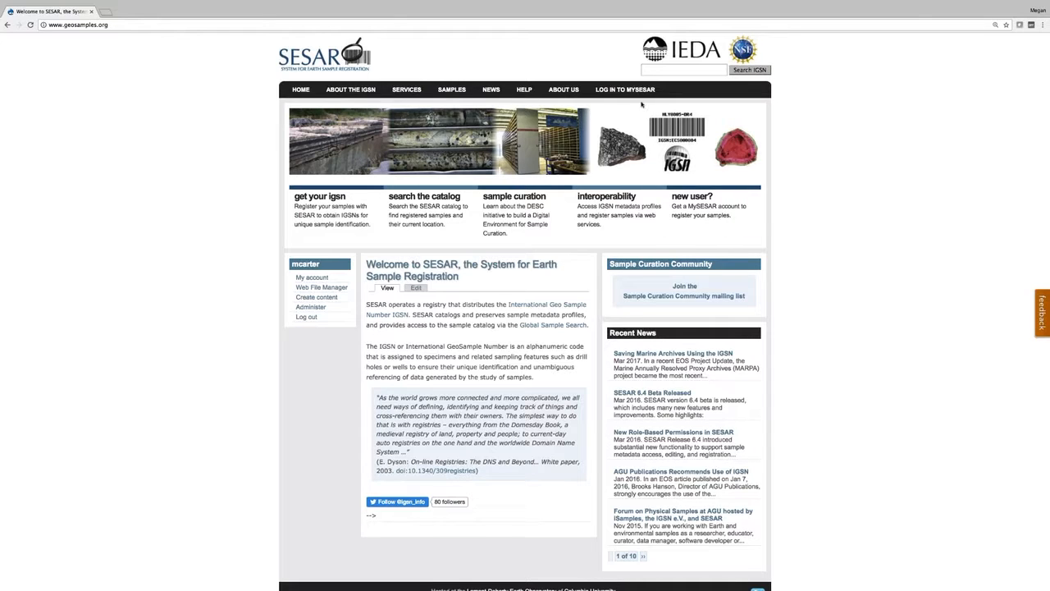
left_click(632, 92)
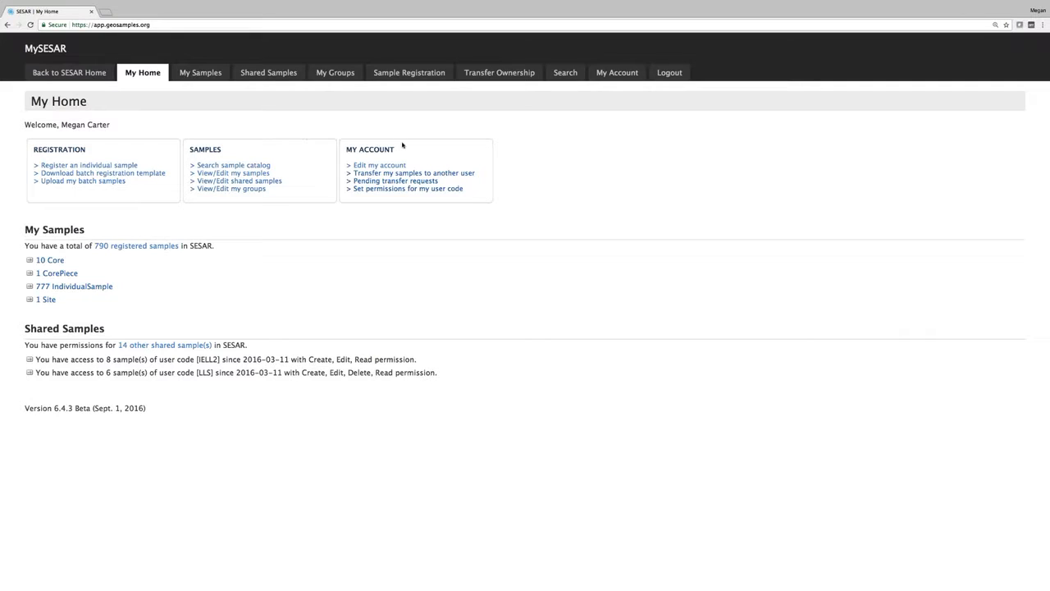
Open the batch registration template creator and choose the user code and the object type Core.
left_click(136, 175)
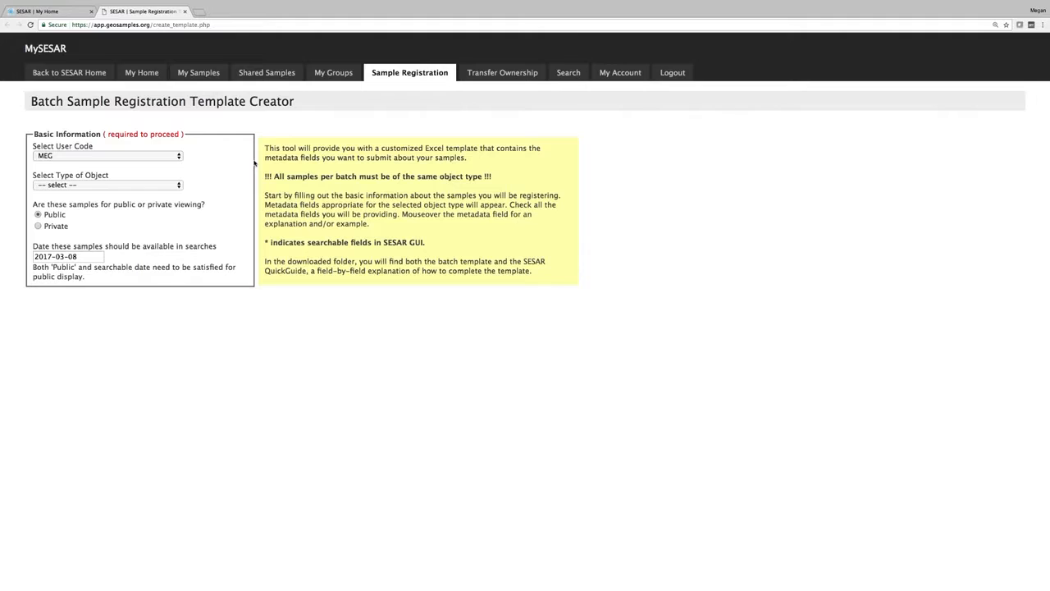
left_click(169, 157)
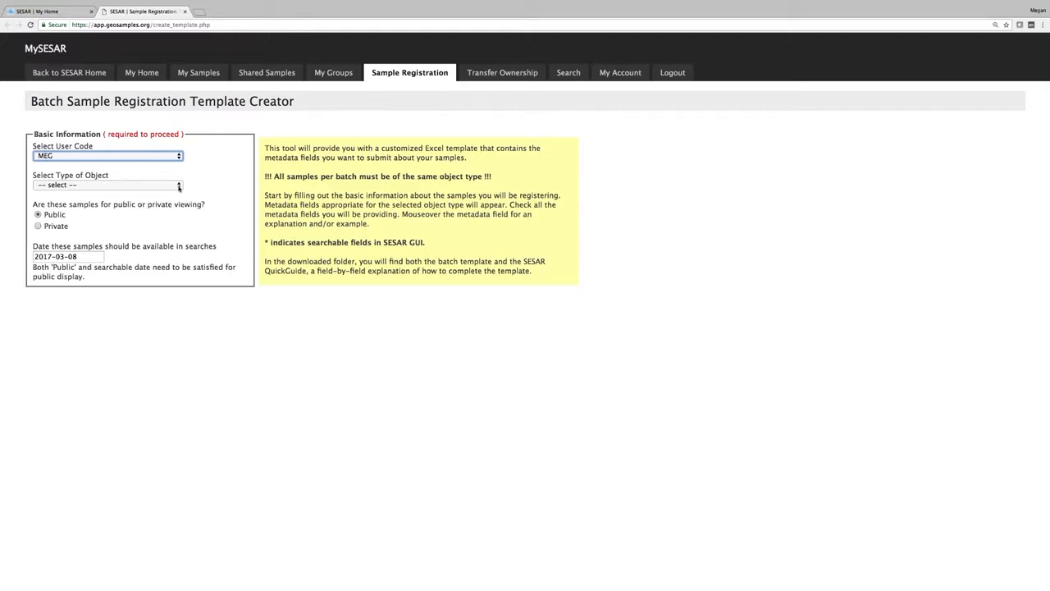
left_click(179, 187)
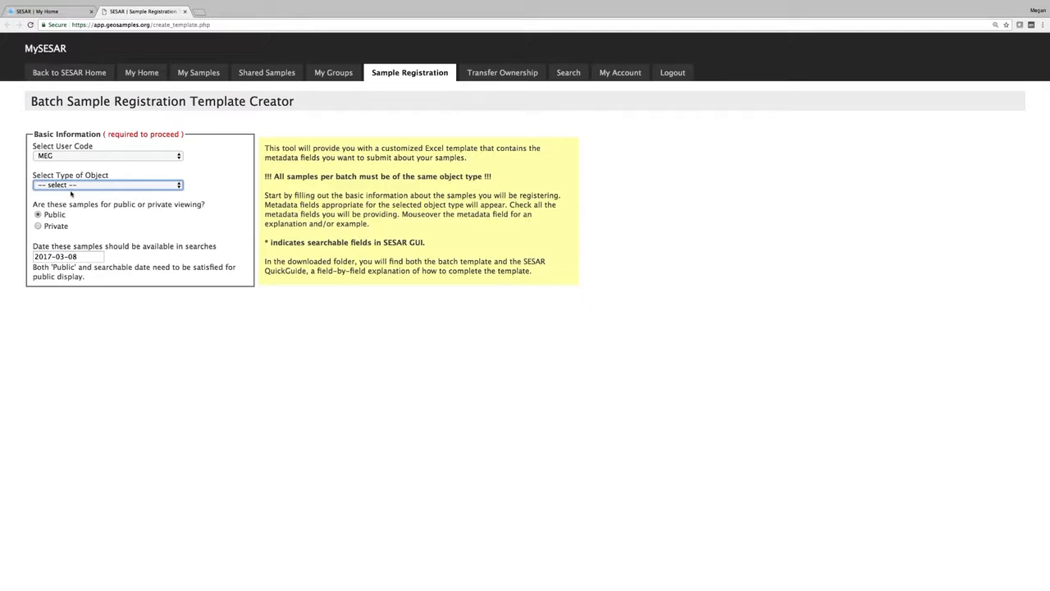
left_click(70, 193)
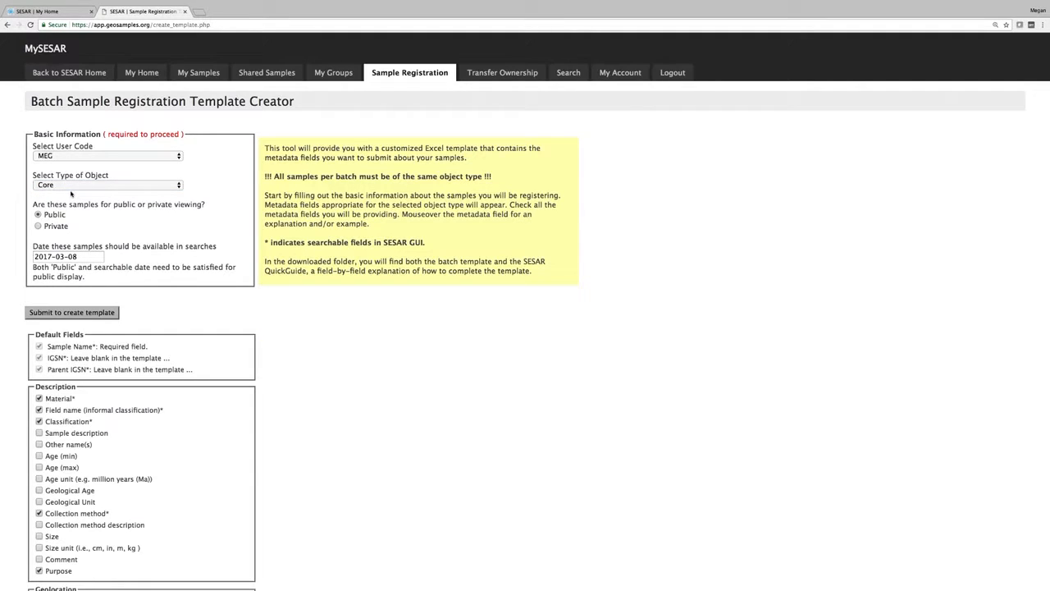
Review the metadata fields offered for the Core template, from Description to Relation To Parent, and read the explanations of individual fields.
scroll(71, 192, "down", 5)
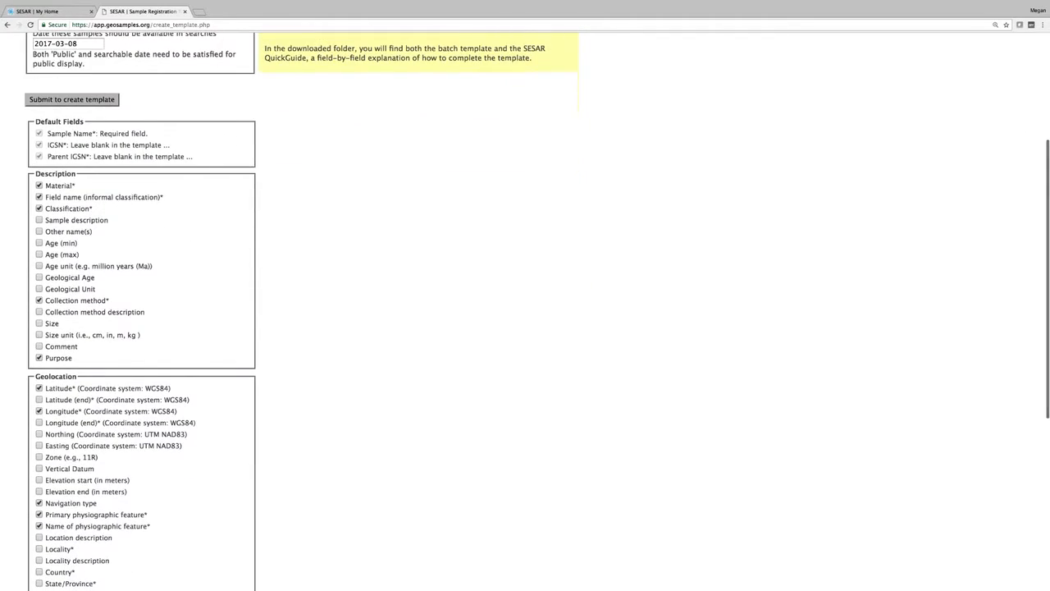
scroll(525, 328, "down", 1)
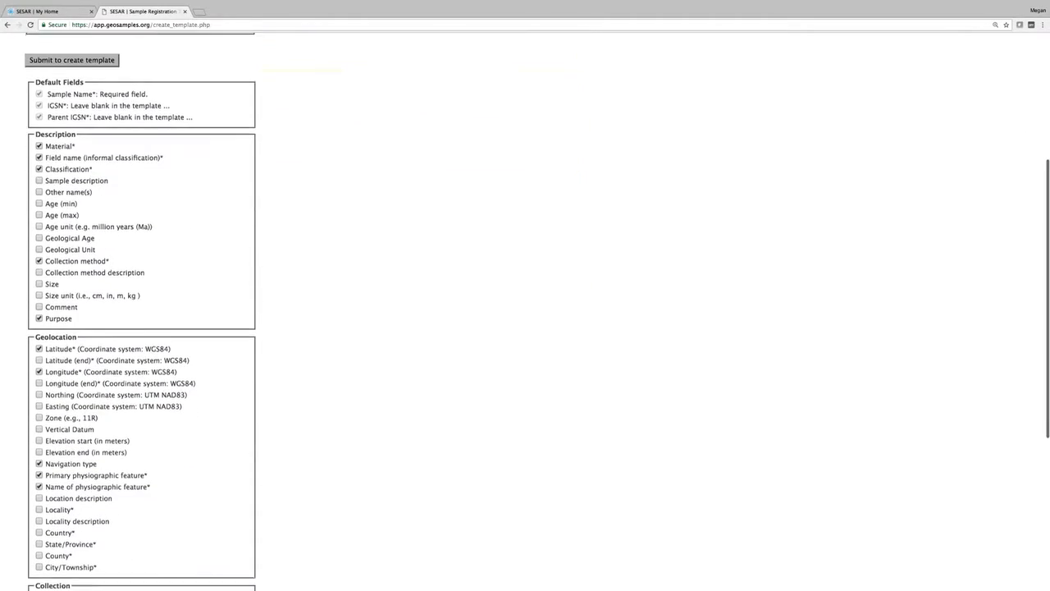
scroll(525, 328, "down", 1)
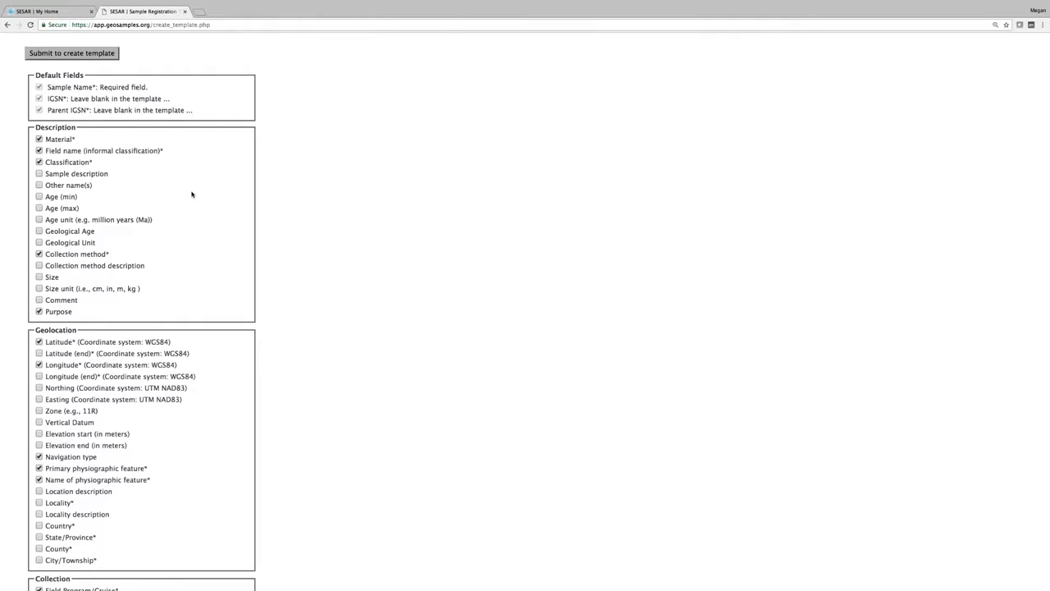
scroll(191, 195, "down", 1)
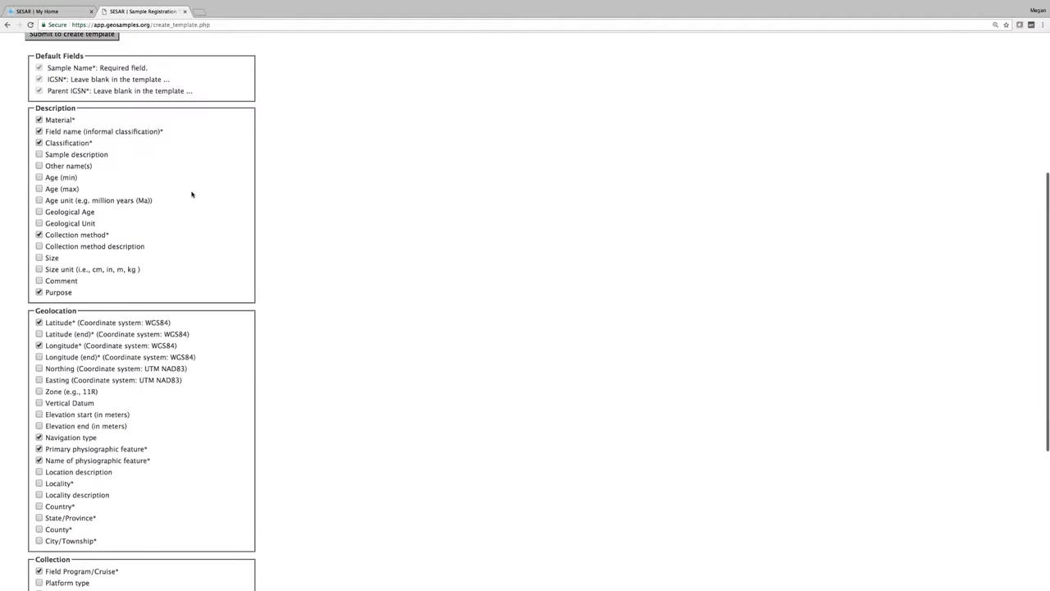
scroll(191, 194, "down", 1)
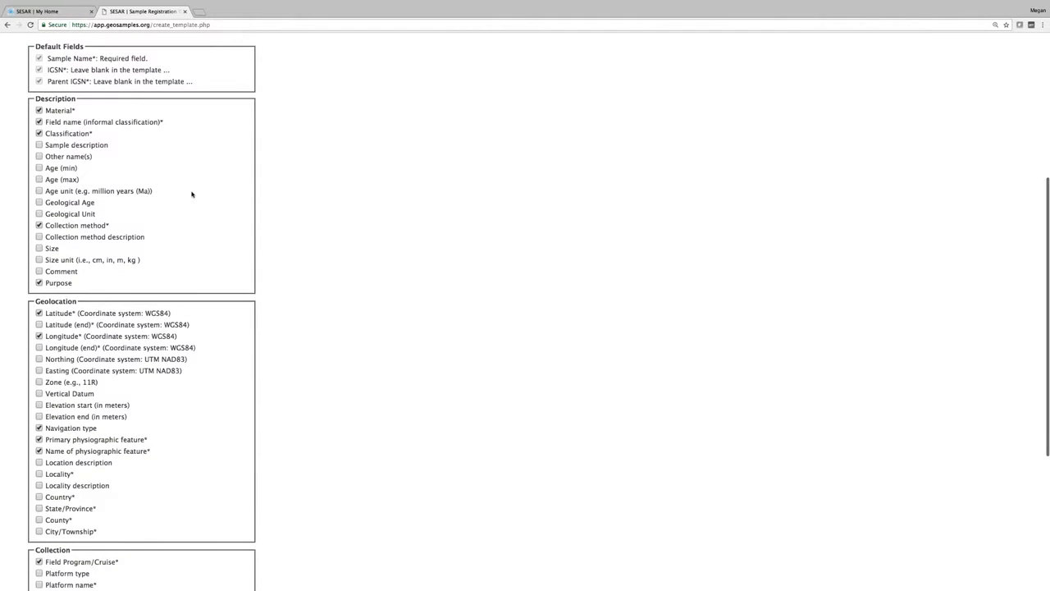
scroll(191, 194, "down", 2)
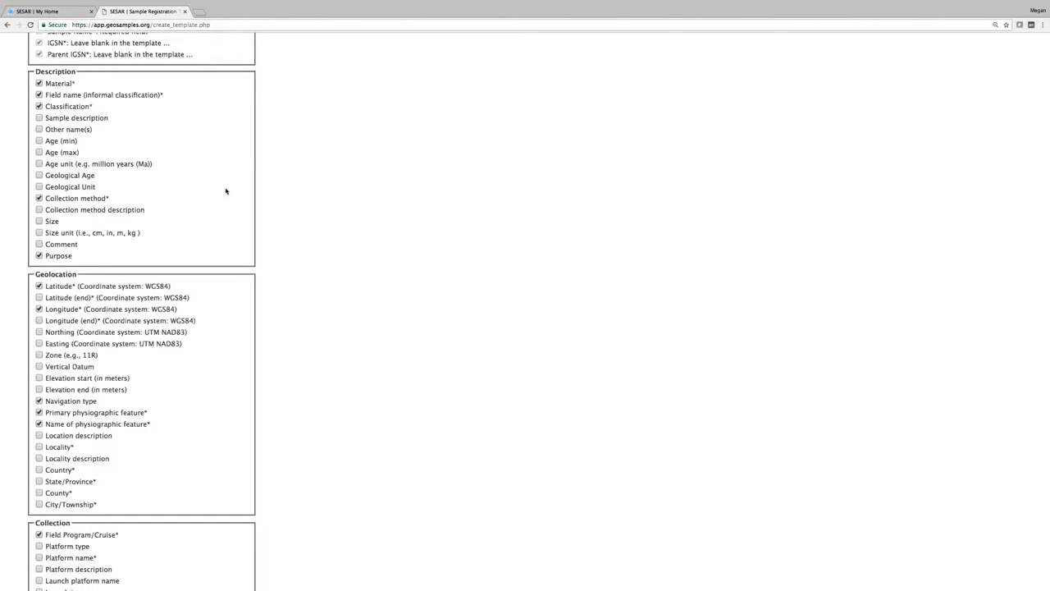
scroll(225, 190, "down", 4)
scroll(226, 190, "down", 2)
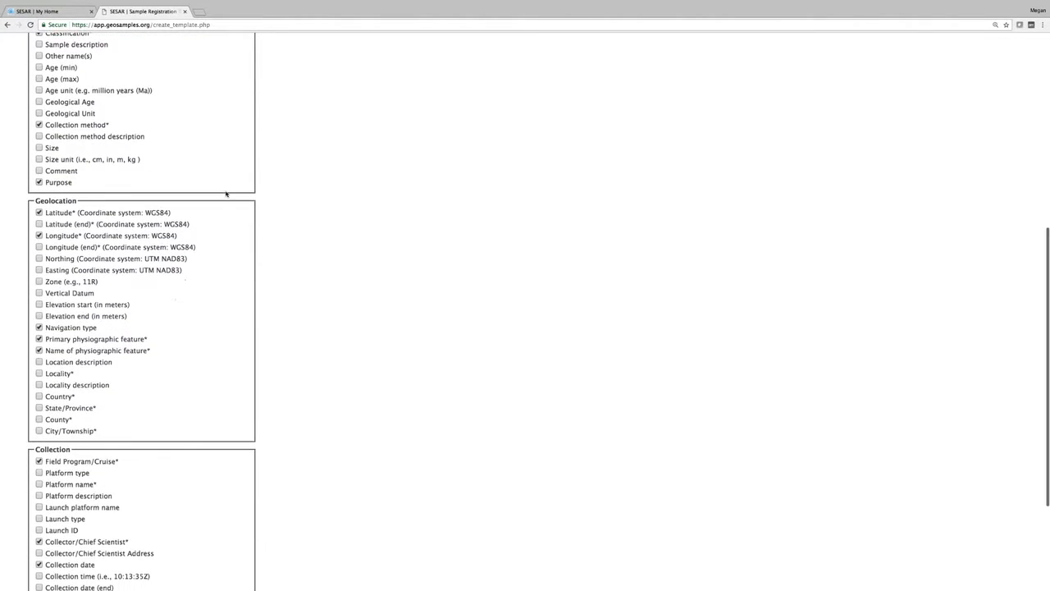
scroll(241, 256, "down", 2)
scroll(242, 256, "down", 8)
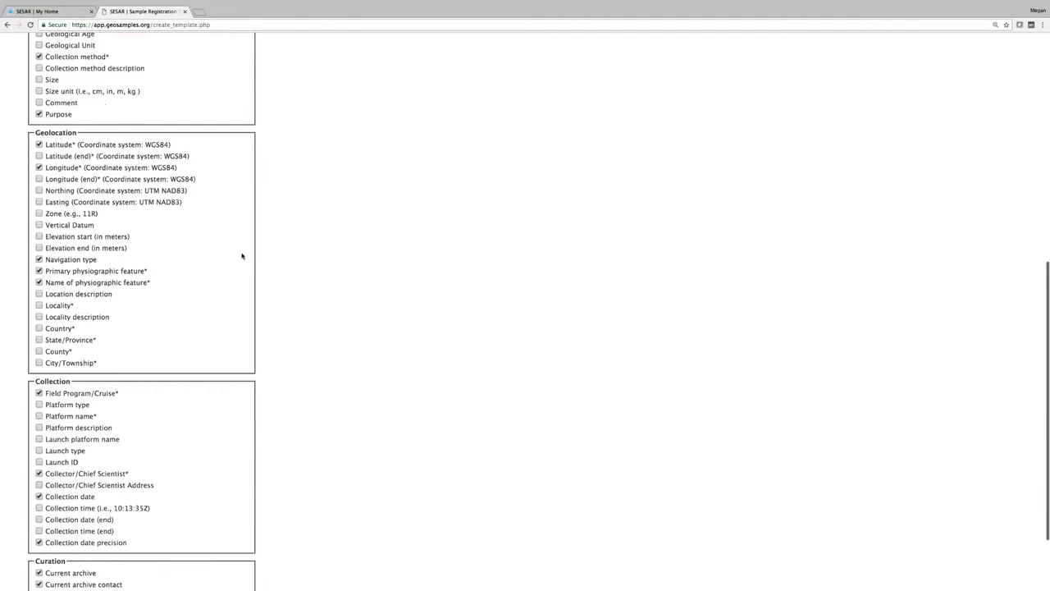
scroll(241, 256, "down", 2)
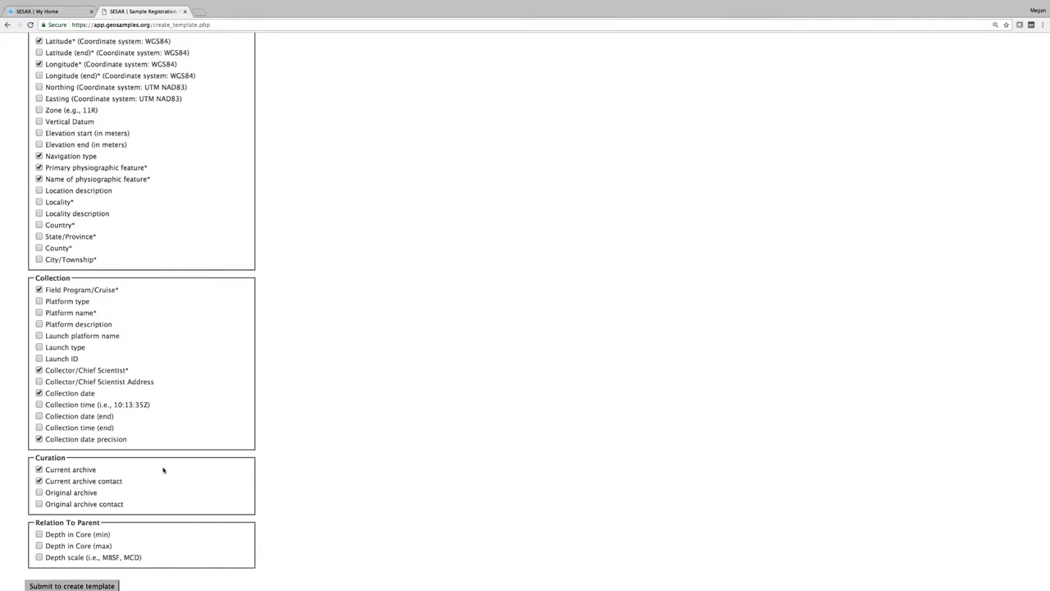
scroll(164, 470, "up", 10)
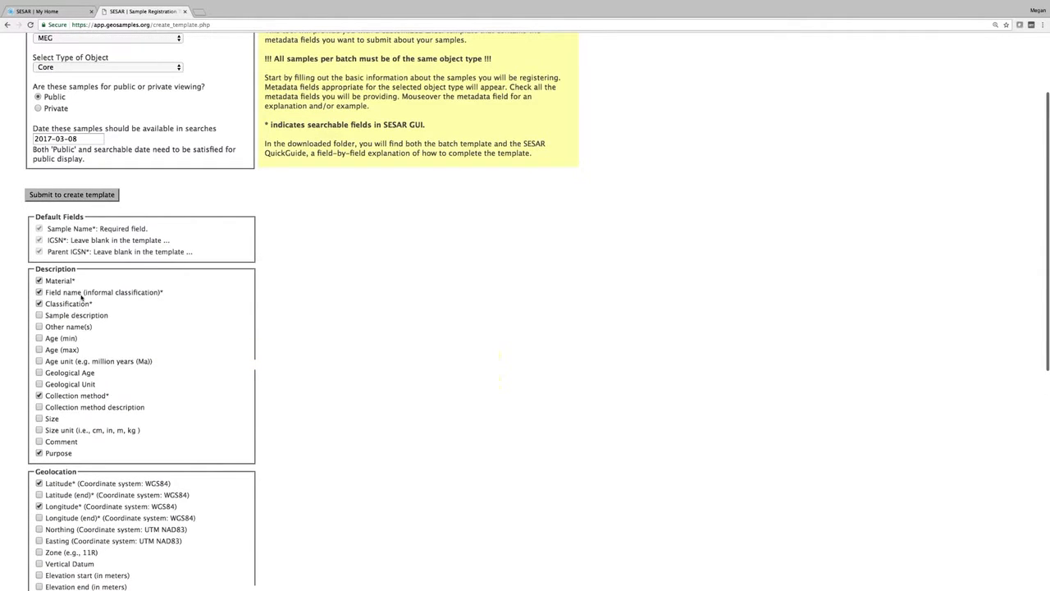
mouse_move(68, 281)
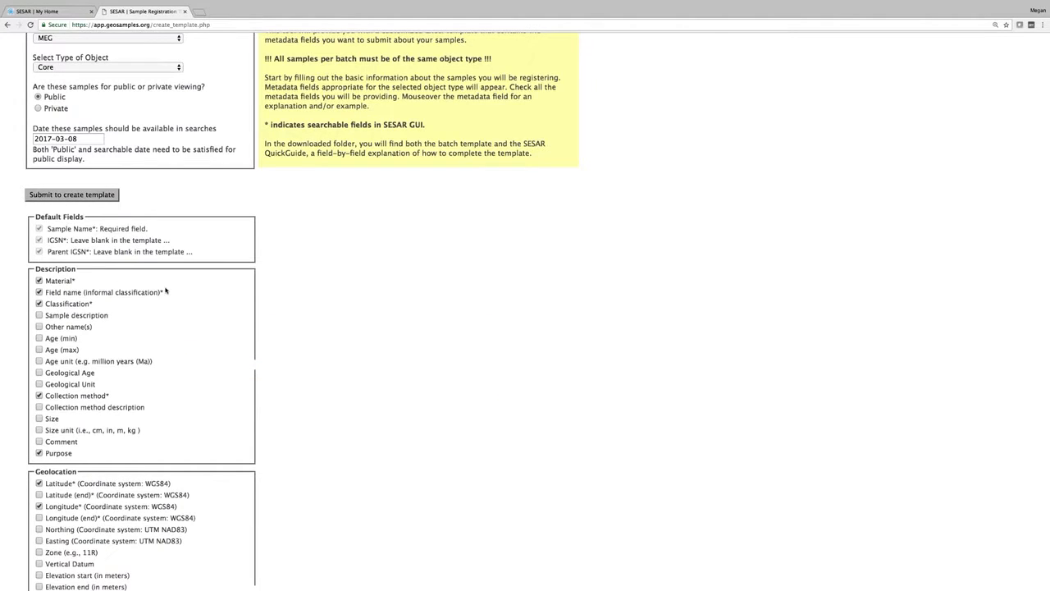
mouse_move(159, 294)
scroll(131, 311, "down", 2)
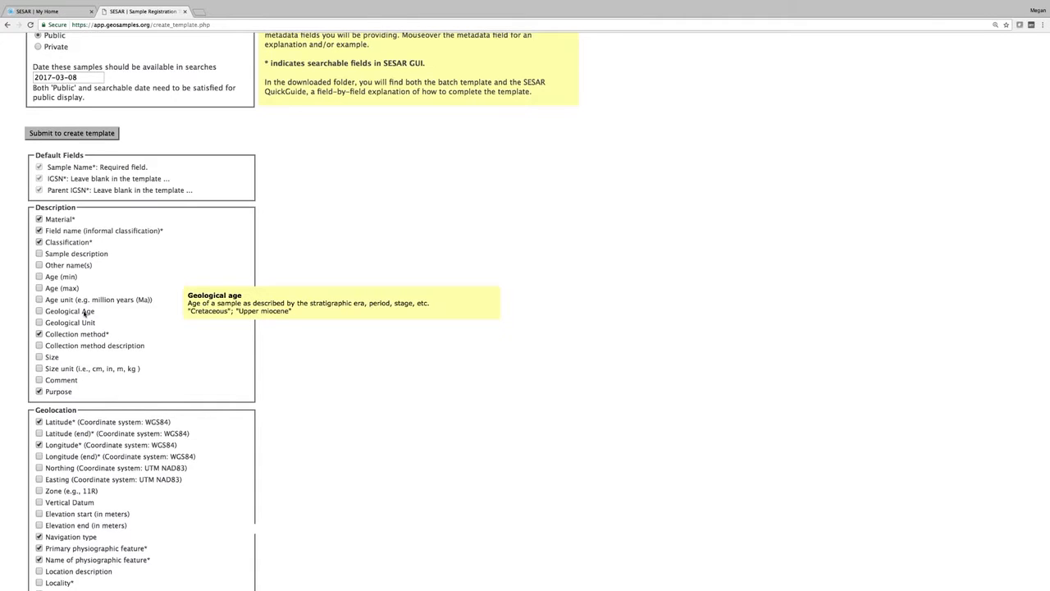
scroll(83, 312, "down", 7)
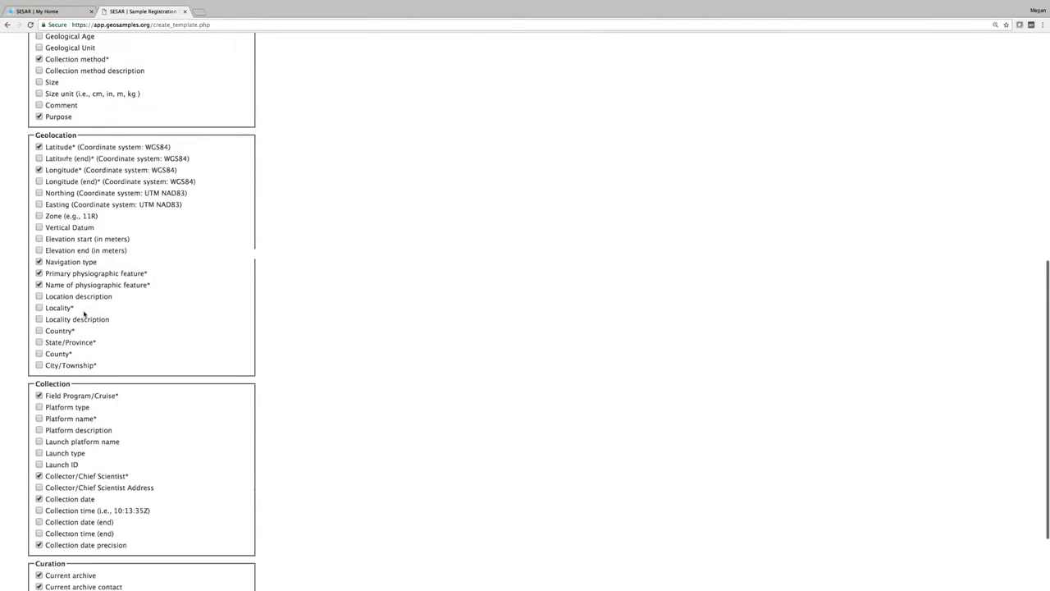
Include the Sample description and Comment fields from the Description section in the template.
scroll(84, 312, "up", 5)
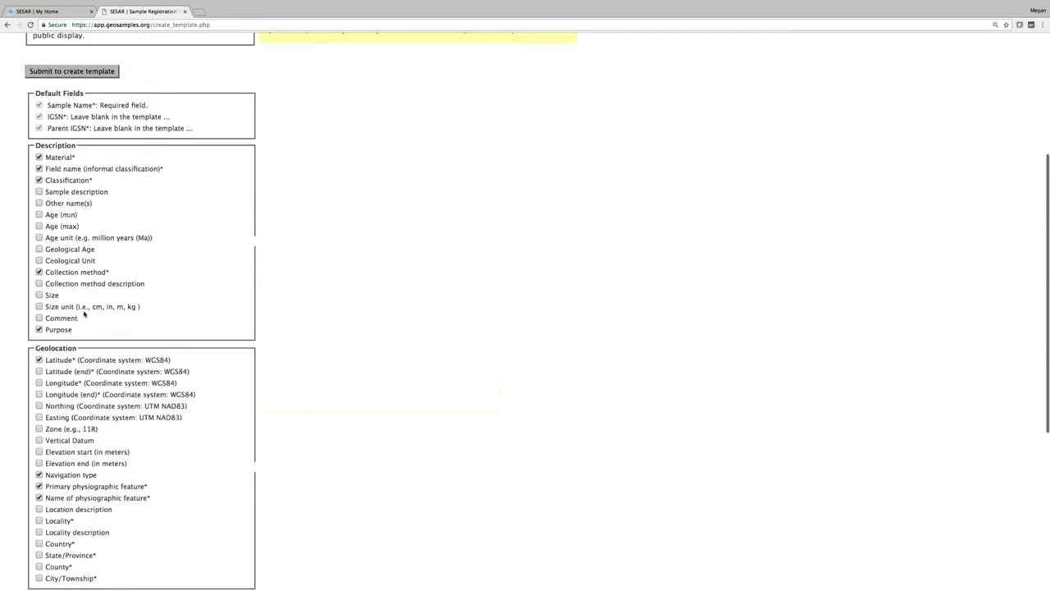
left_click(39, 192)
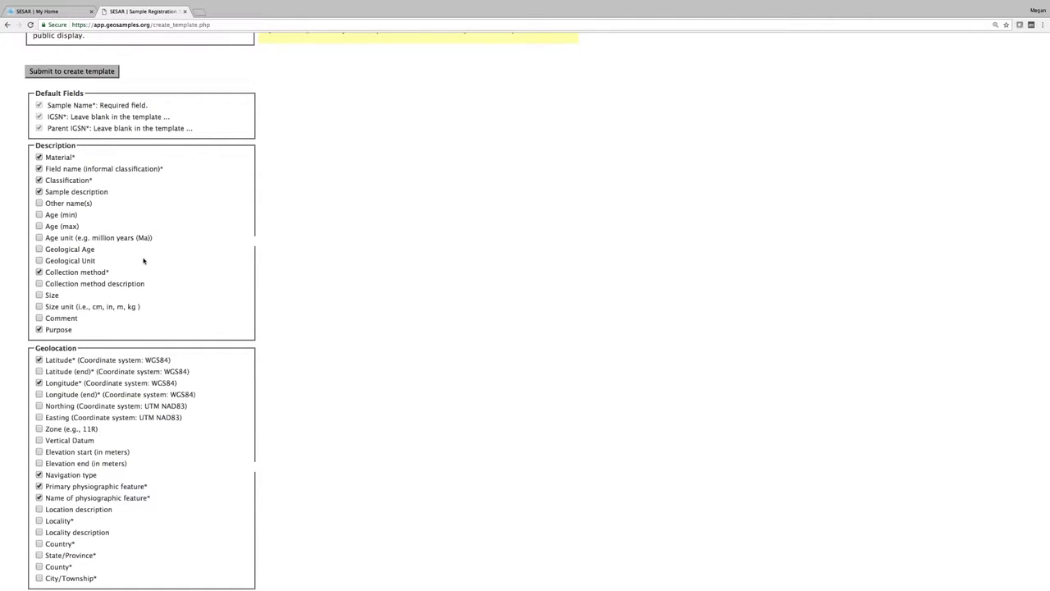
scroll(142, 261, "down", 1)
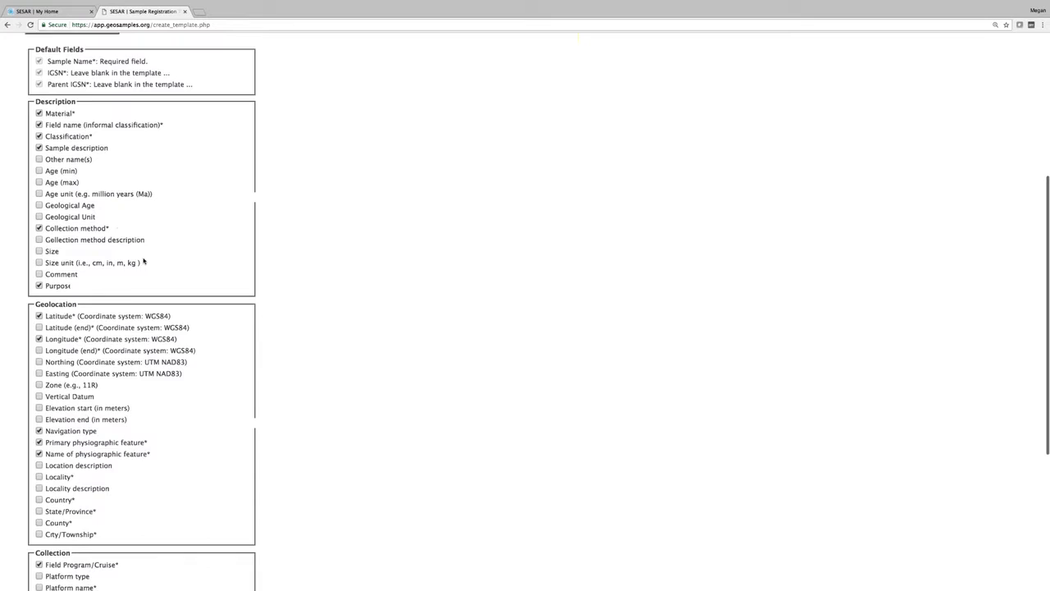
left_click(39, 269)
scroll(224, 376, "down", 3)
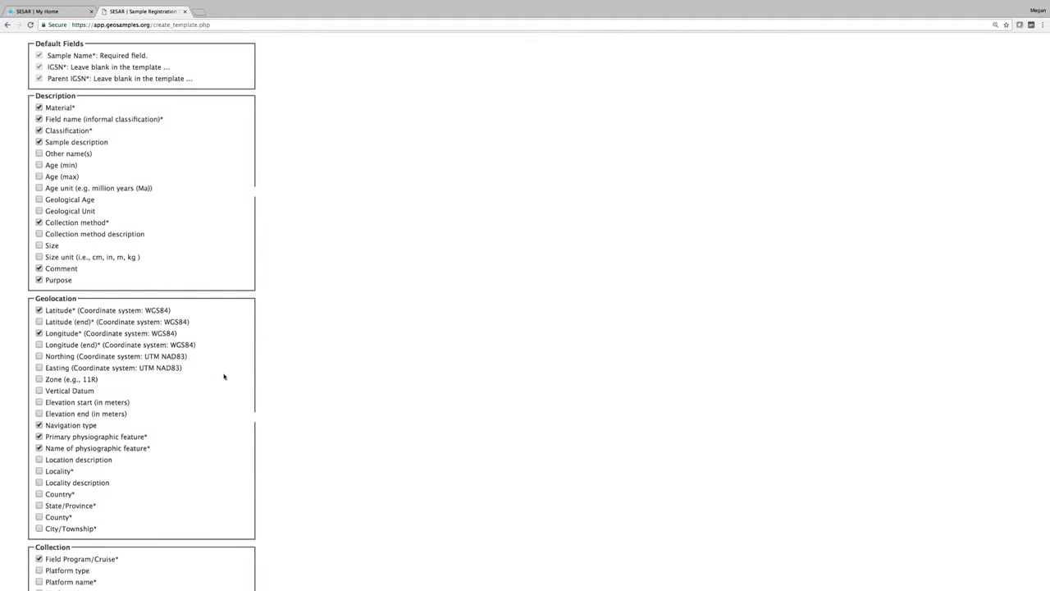
Submit the field selection to create and download the batch registration template.
scroll(223, 376, "down", 4)
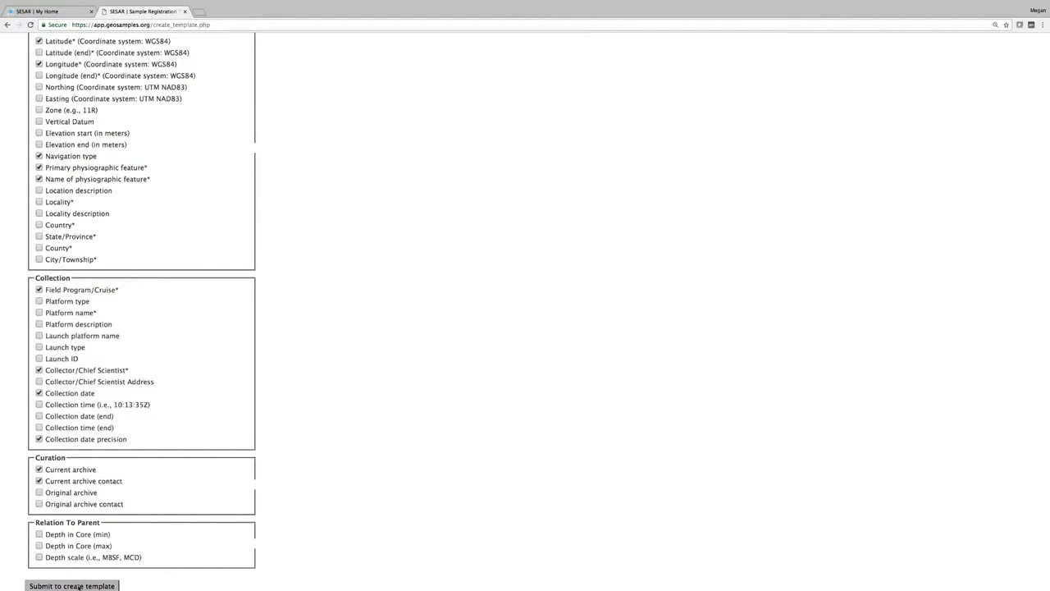
left_click(79, 586)
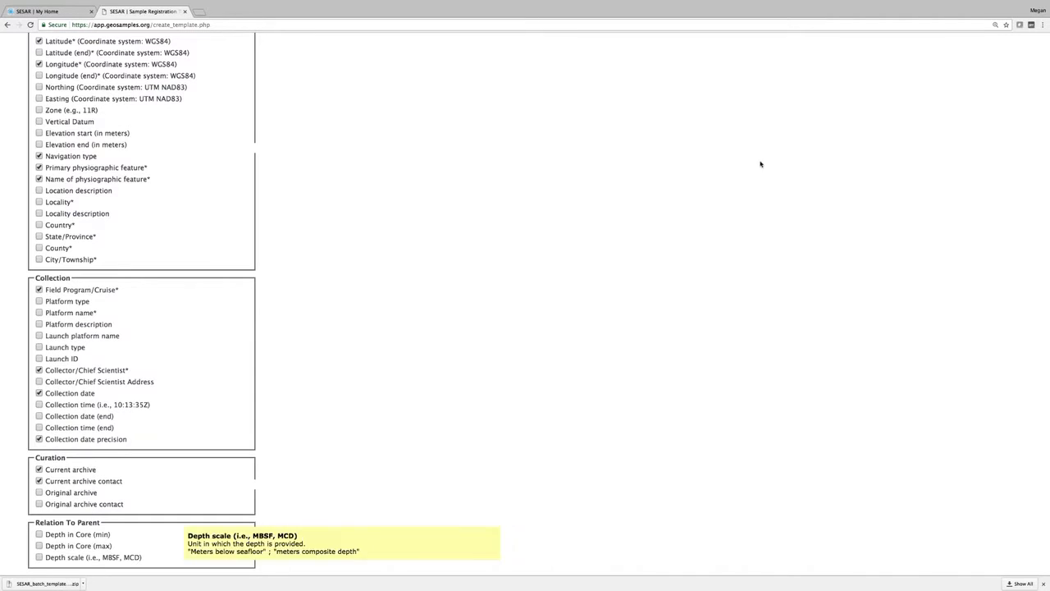
mouse_move(1043, 6)
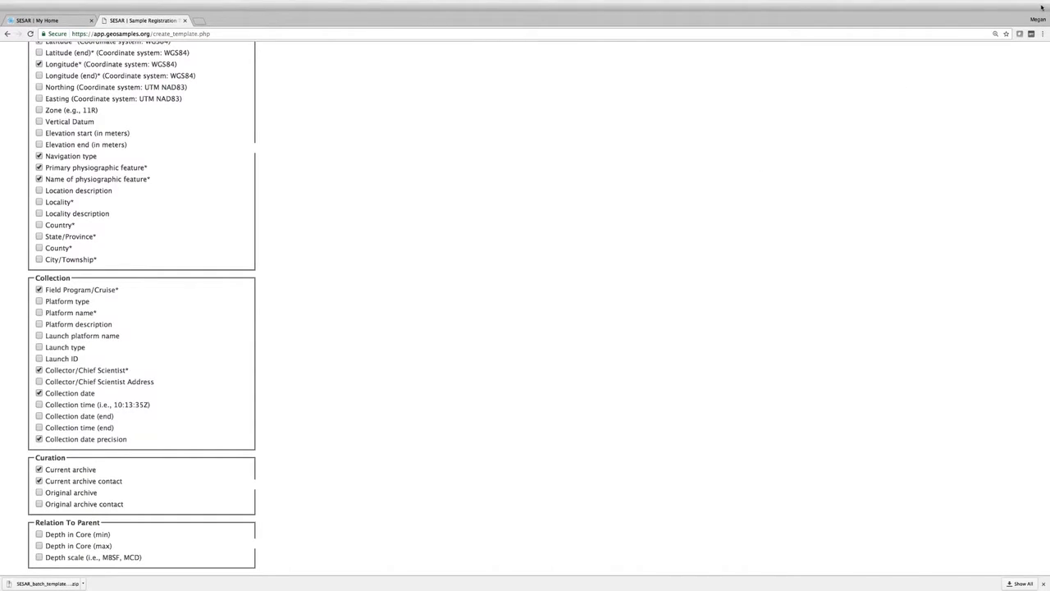